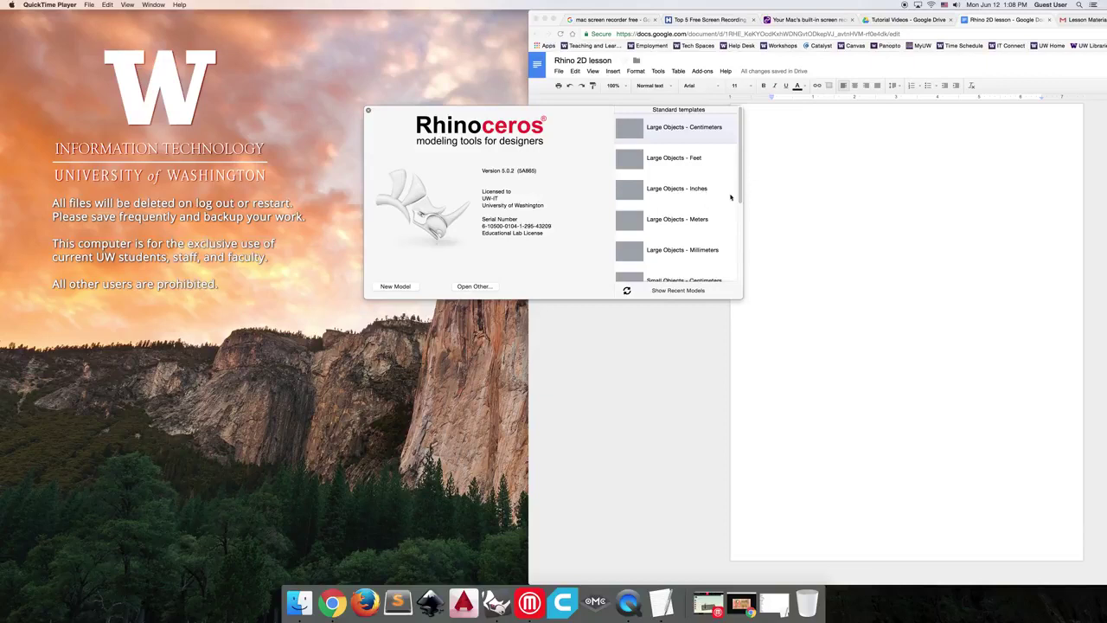
Scroll the Standard templates list and create the new model from Small Objects - Millimeters.
drag(741, 157, 687, 233)
scroll(706, 229, up, 3)
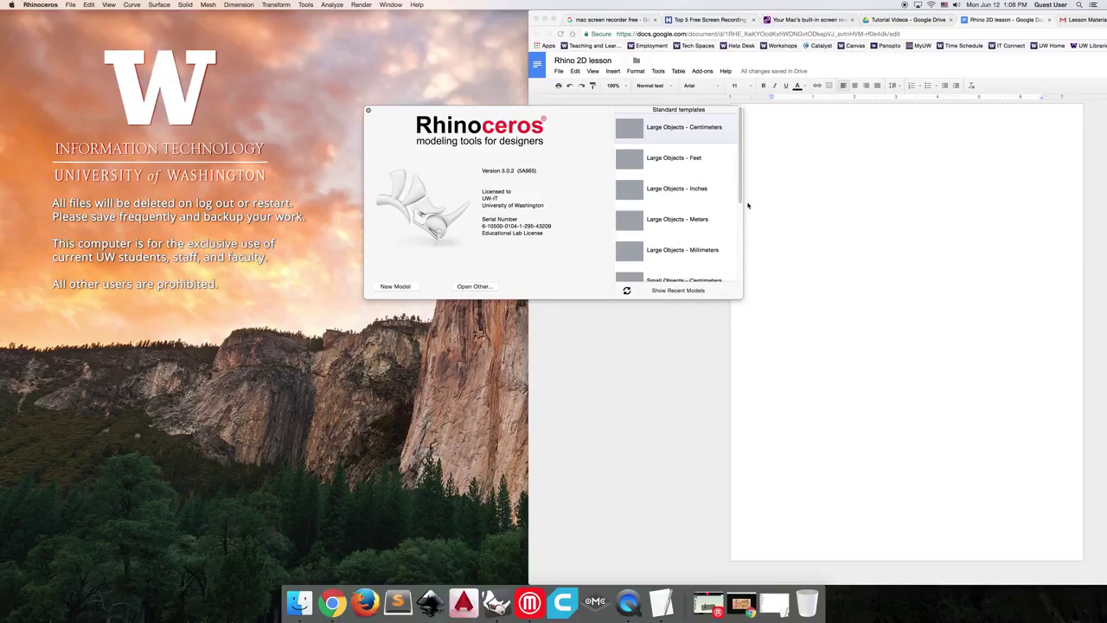
drag(735, 199, 726, 273)
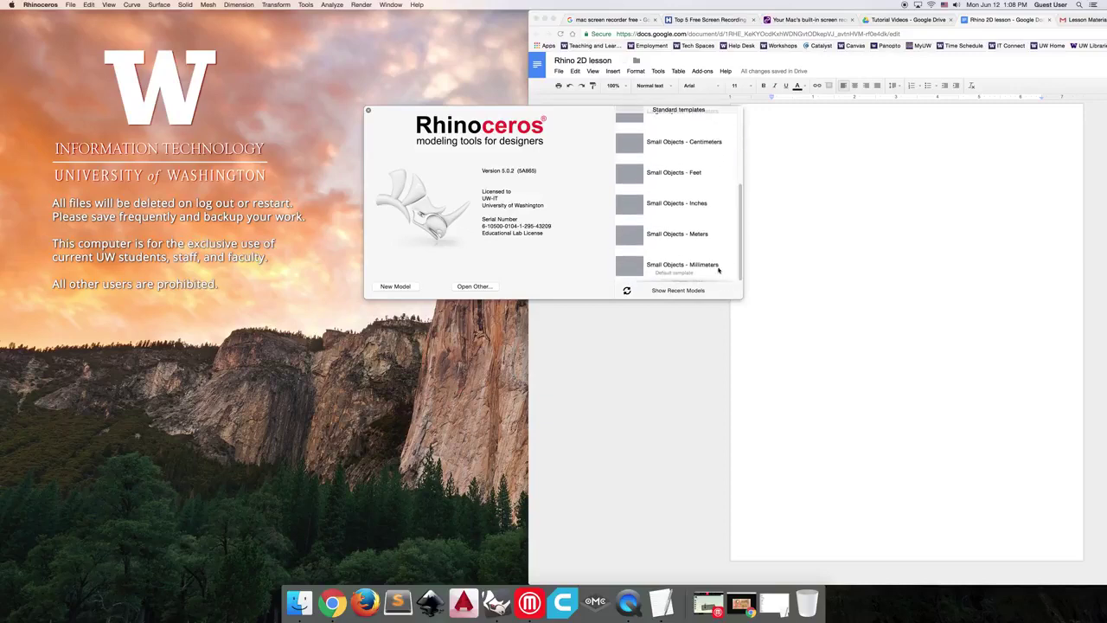
click(672, 268)
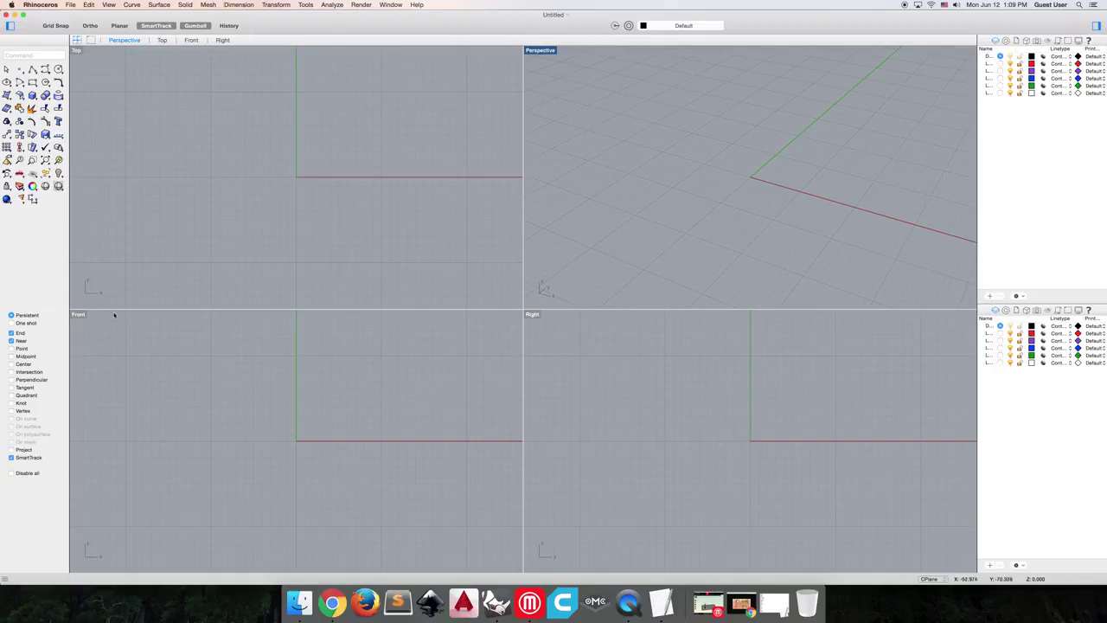
click(91, 41)
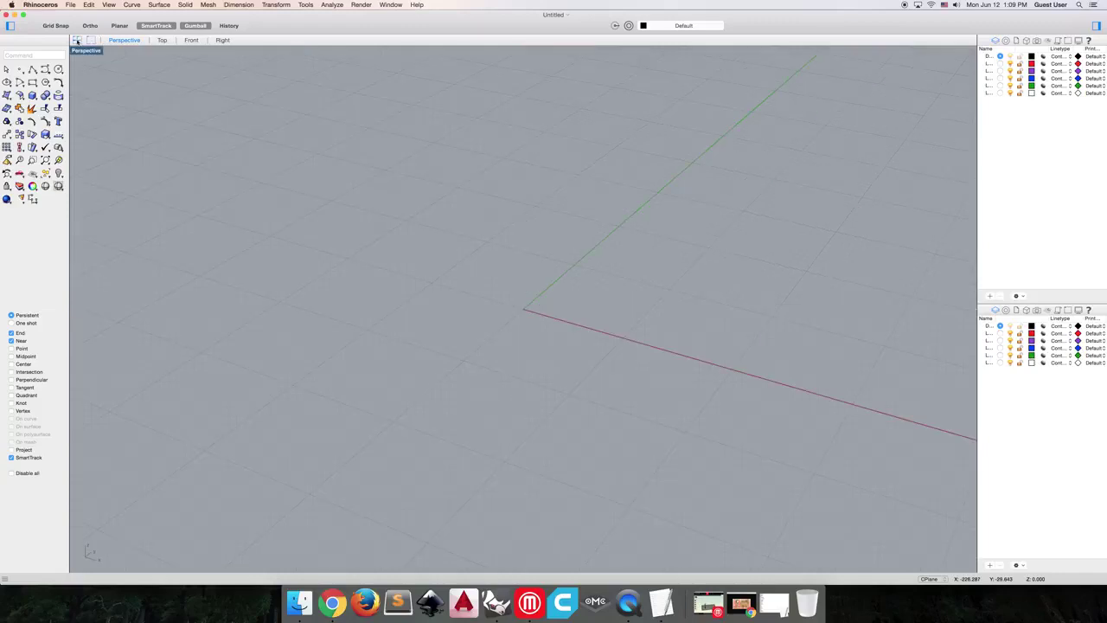
click(162, 41)
click(191, 41)
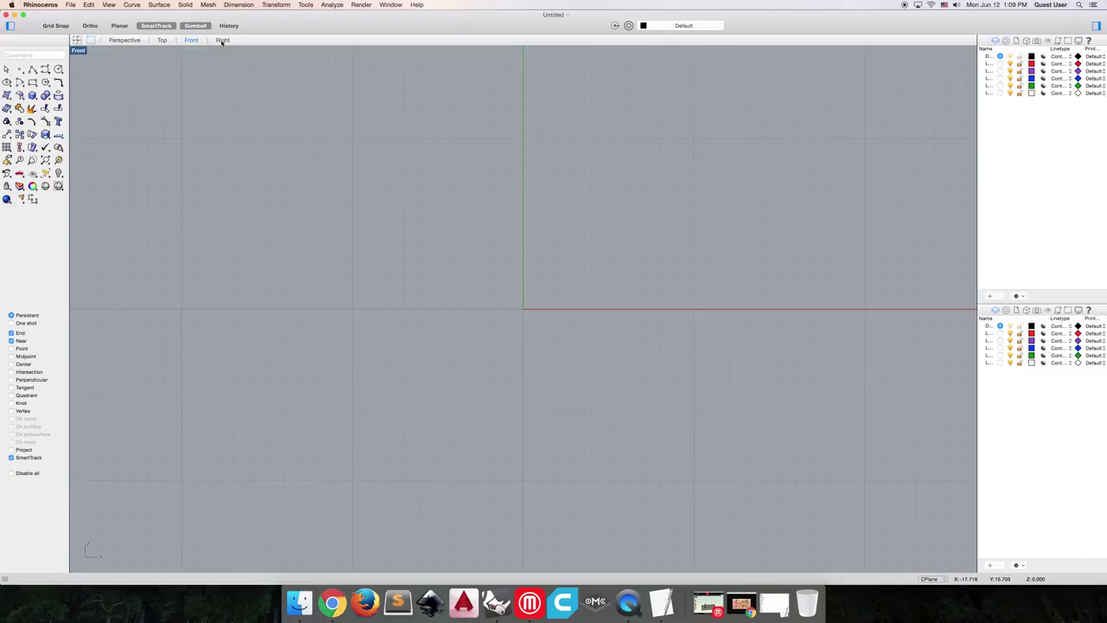
click(222, 41)
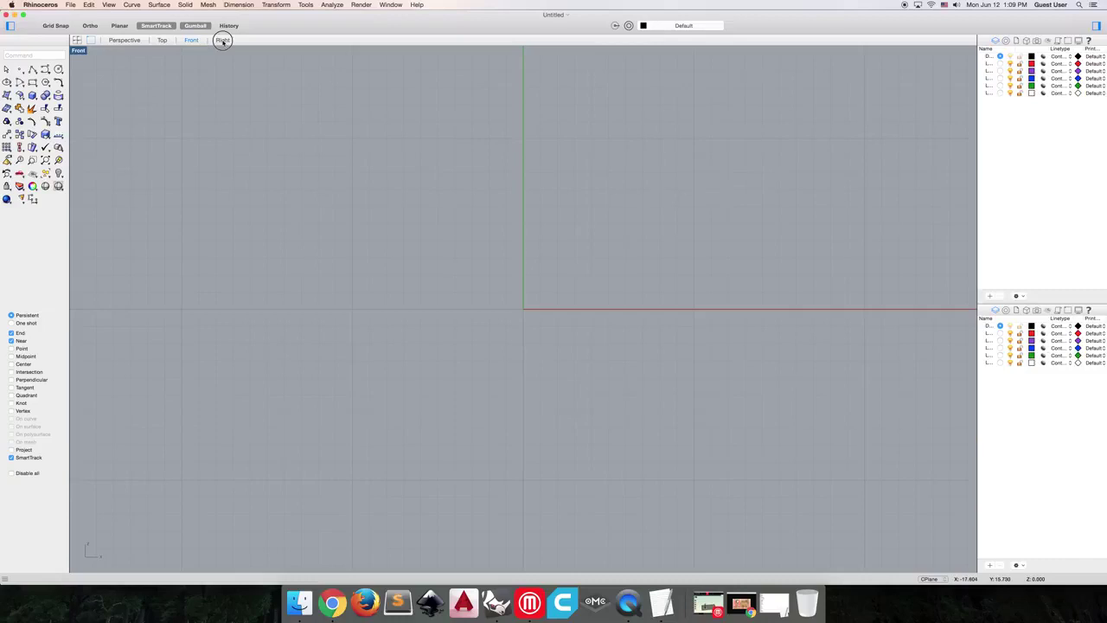
click(114, 41)
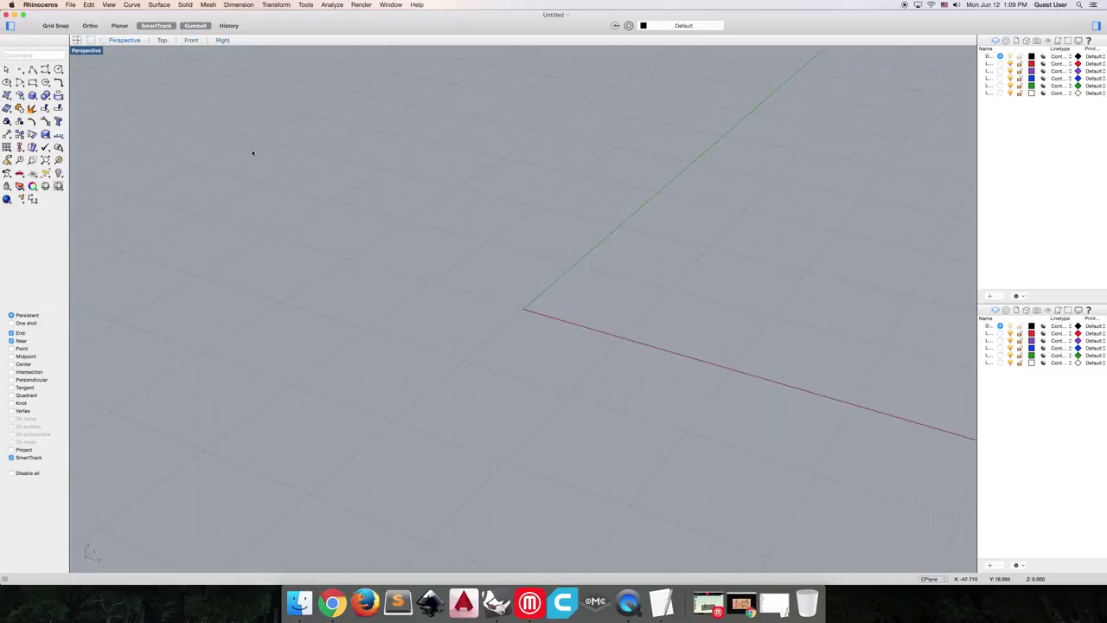
click(76, 41)
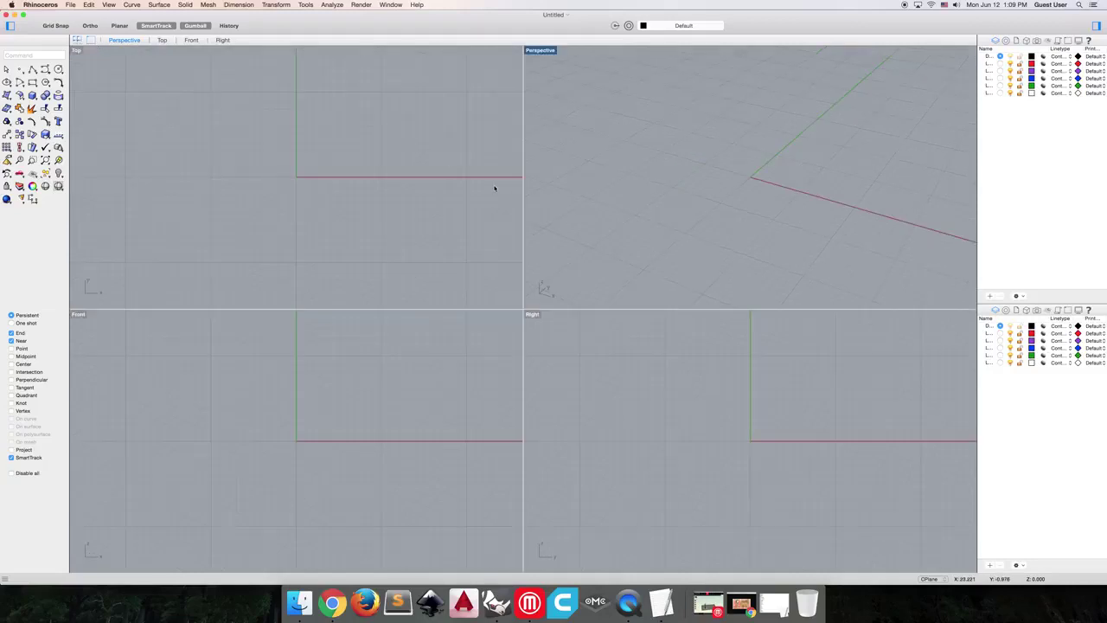
Tilt the Perspective view slightly, pan the Top view so the origin sits lower-right, and begin the Line command.
mouse_move(683, 187)
right_down()
mouse_move(623, 169)
mouse_move(665, 183)
mouse_move(732, 181)
mouse_move(696, 187)
right_up()
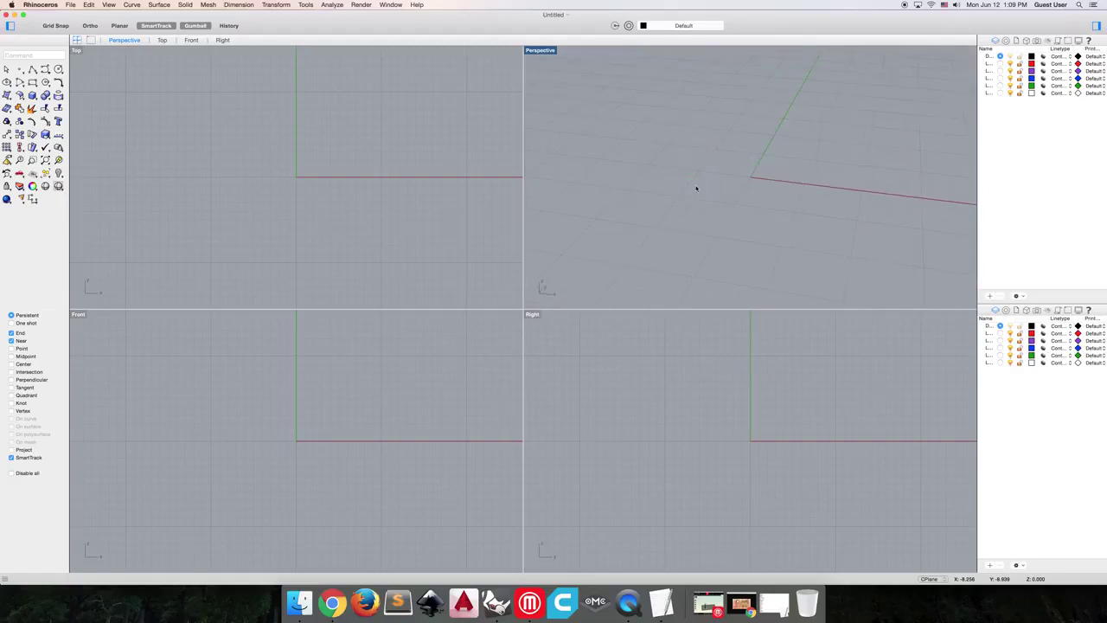
click(276, 165)
mouse_move(396, 182)
right_down()
mouse_move(441, 182)
mouse_move(367, 189)
mouse_move(429, 203)
mouse_move(397, 234)
mouse_move(345, 204)
mouse_move(462, 190)
mouse_move(450, 208)
mouse_move(412, 176)
right_up()
scroll(421, 181, right, 5)
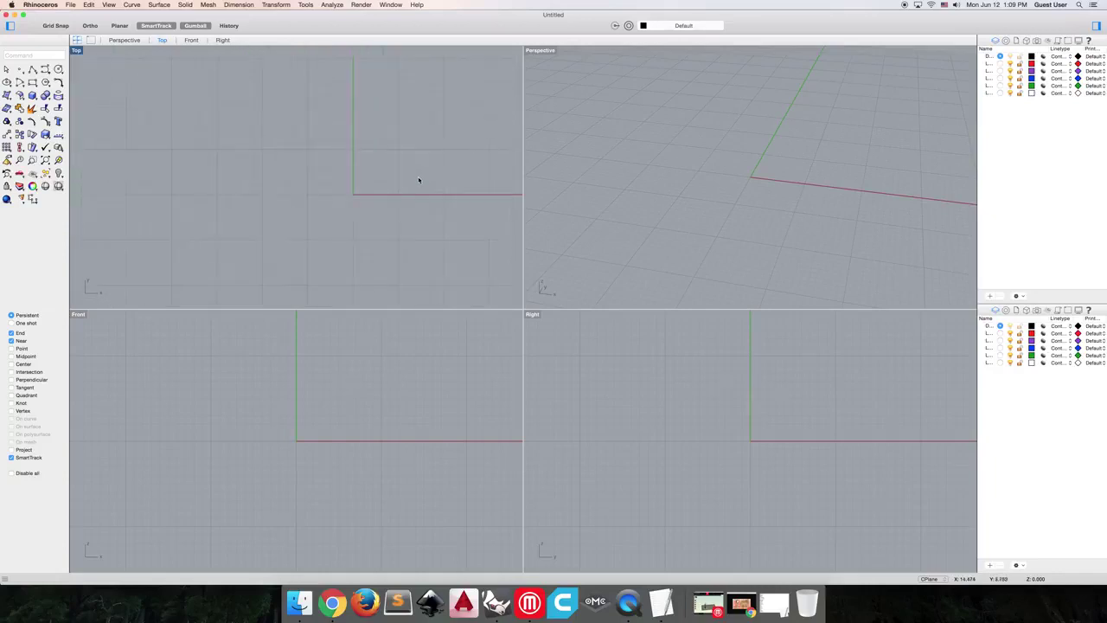
scroll(421, 181, left, 3)
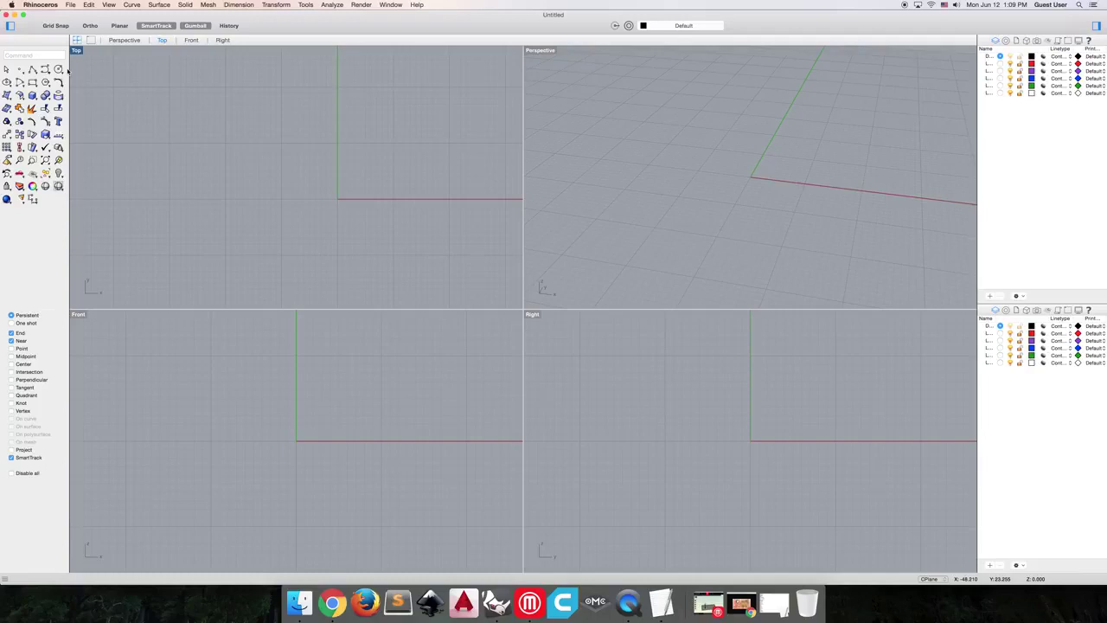
click(6, 55)
text(Line)
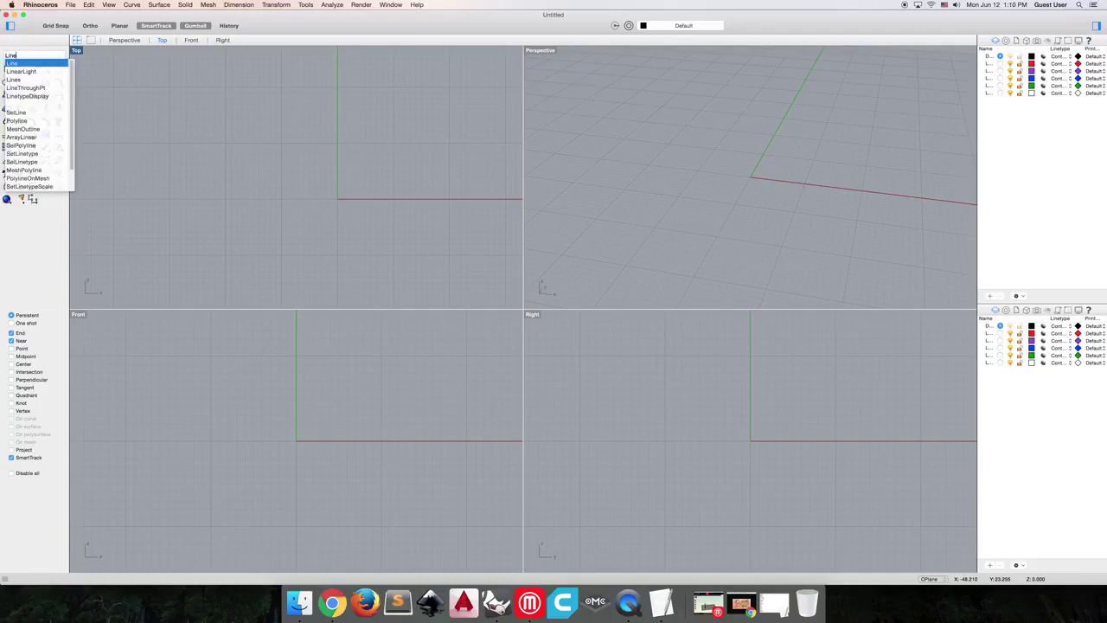
key(Return)
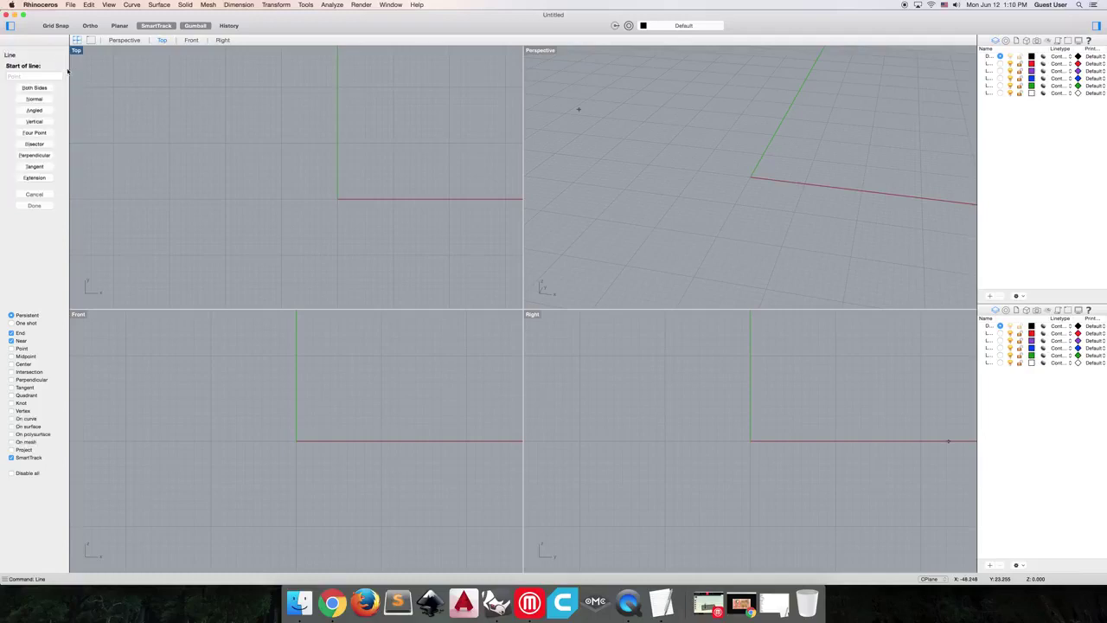
key(Escape)
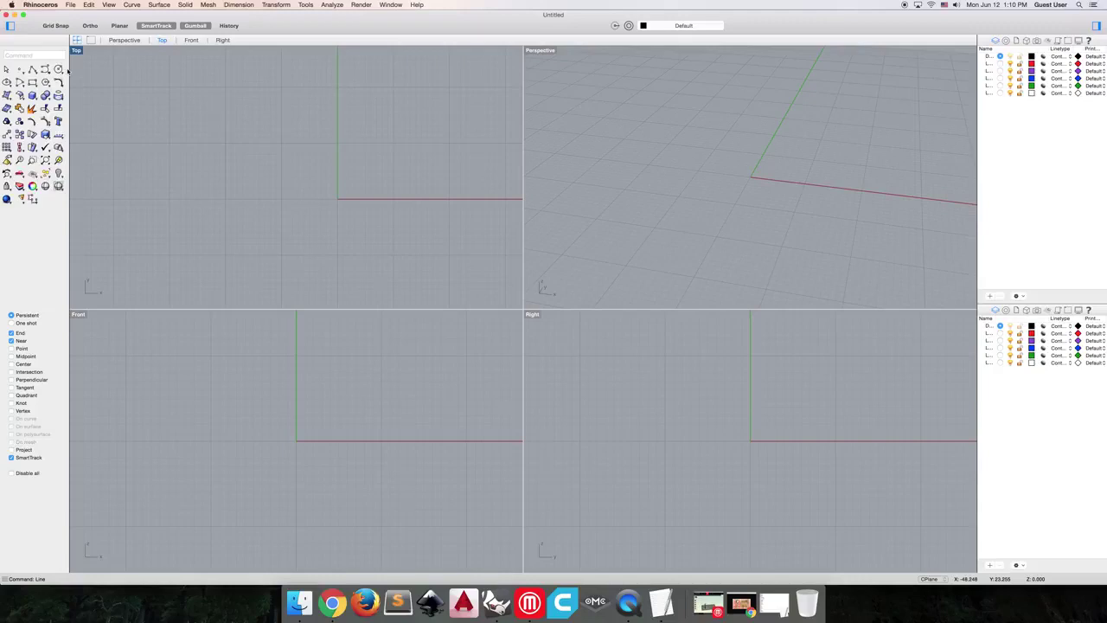
key(Return)
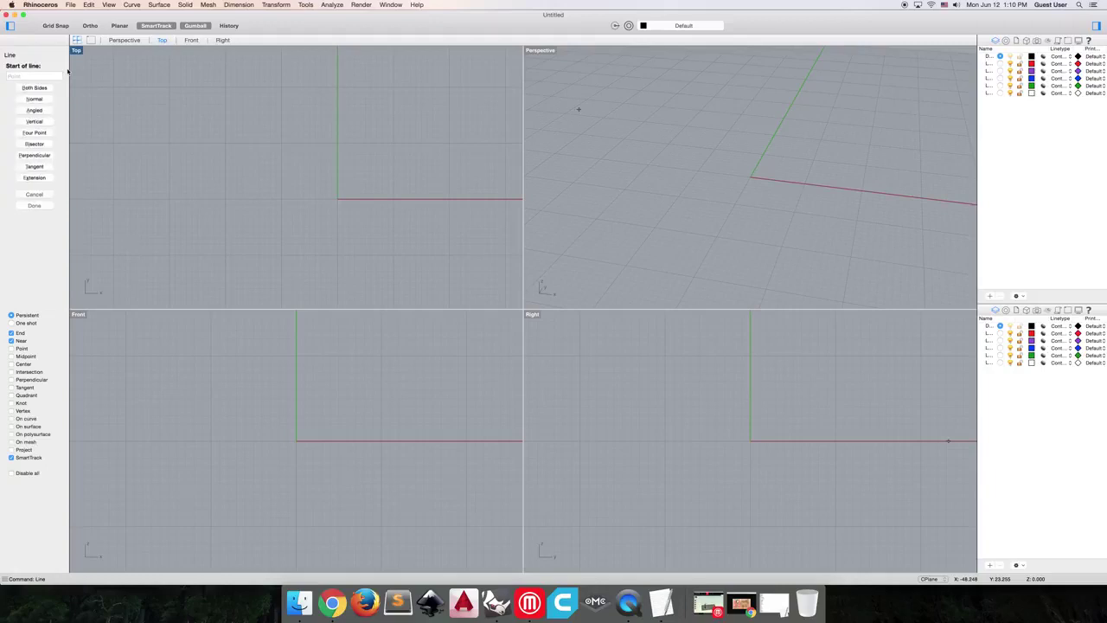
key(Escape)
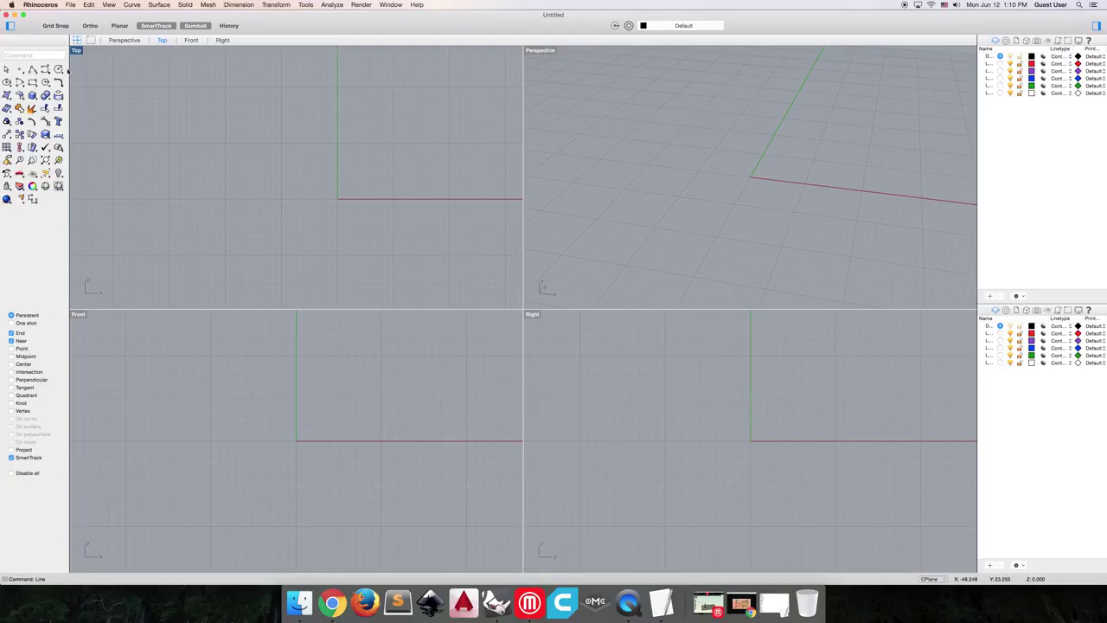
click(35, 55)
With the Top viewport active, switch on SmartTrack and grid snapping.
click(141, 115)
click(168, 30)
click(55, 25)
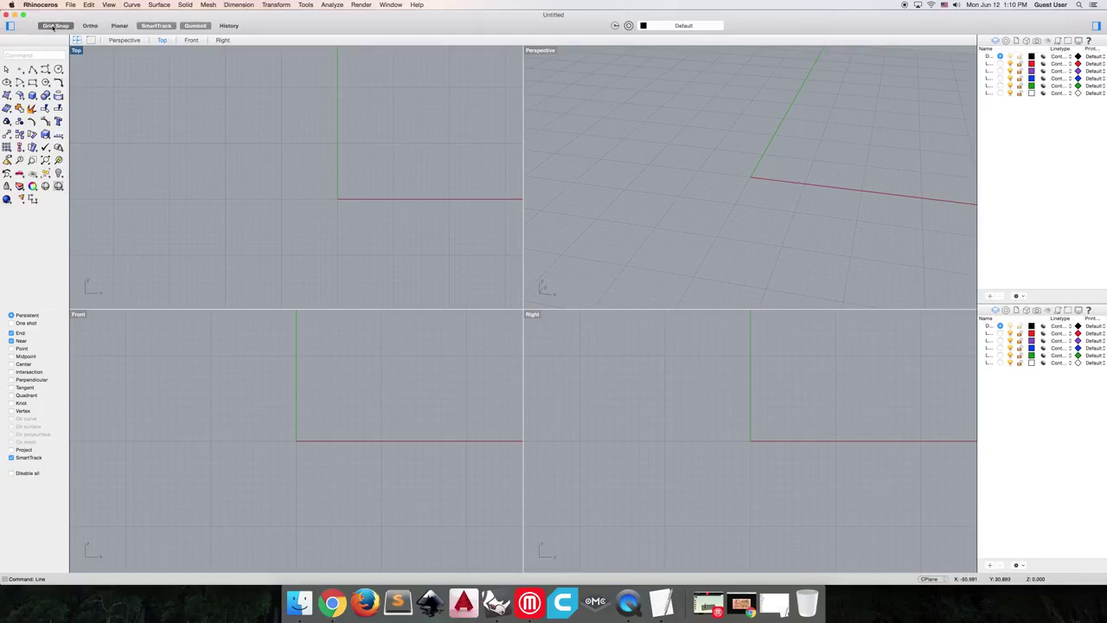
Start the Point command, pan the Top view back left, then cancel without placing a point.
click(20, 70)
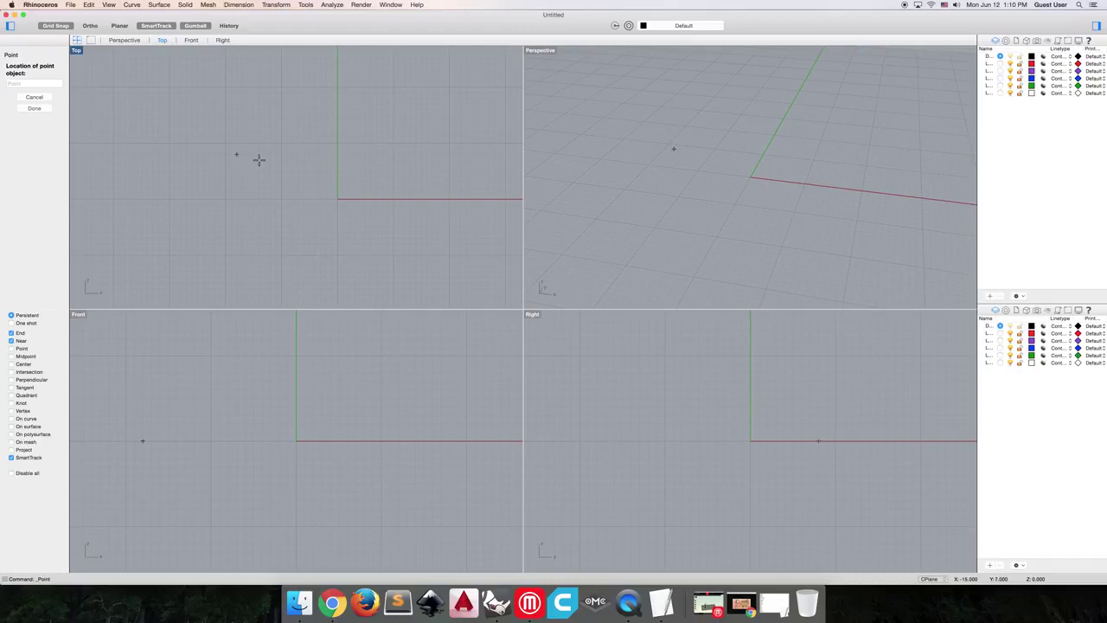
scroll(334, 195, up, 10)
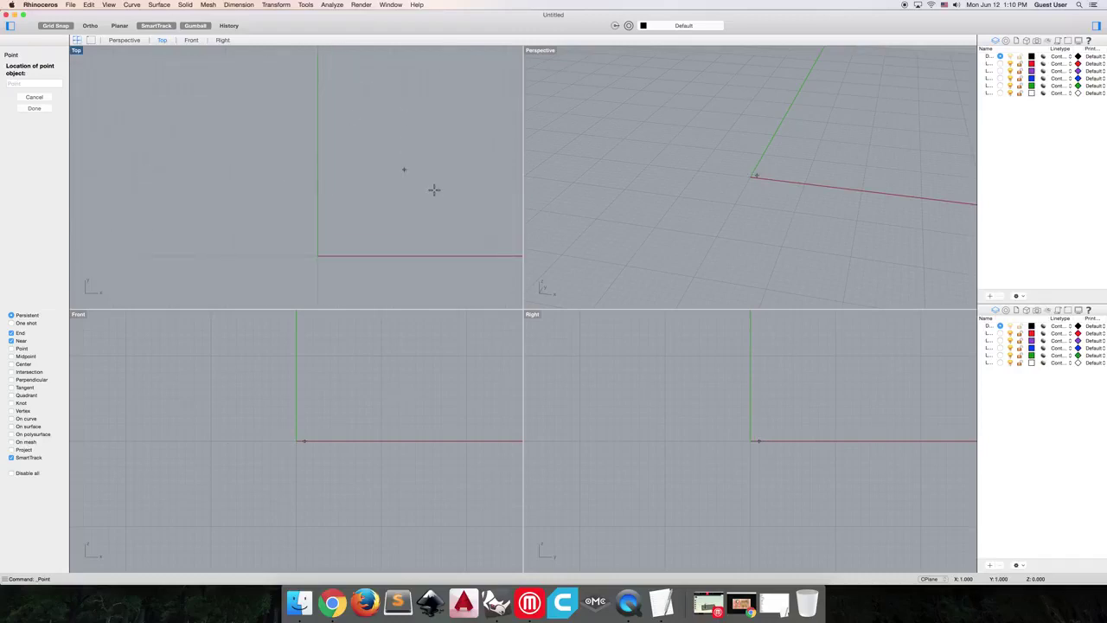
scroll(434, 190, down, 5)
scroll(434, 189, left, 4)
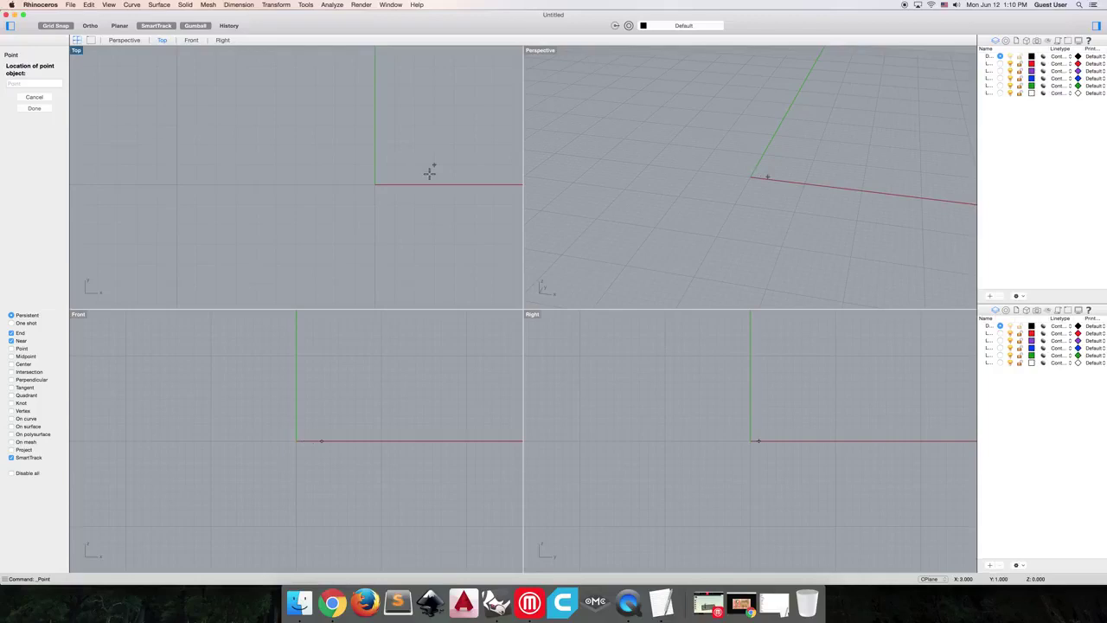
scroll(415, 185, right, 3)
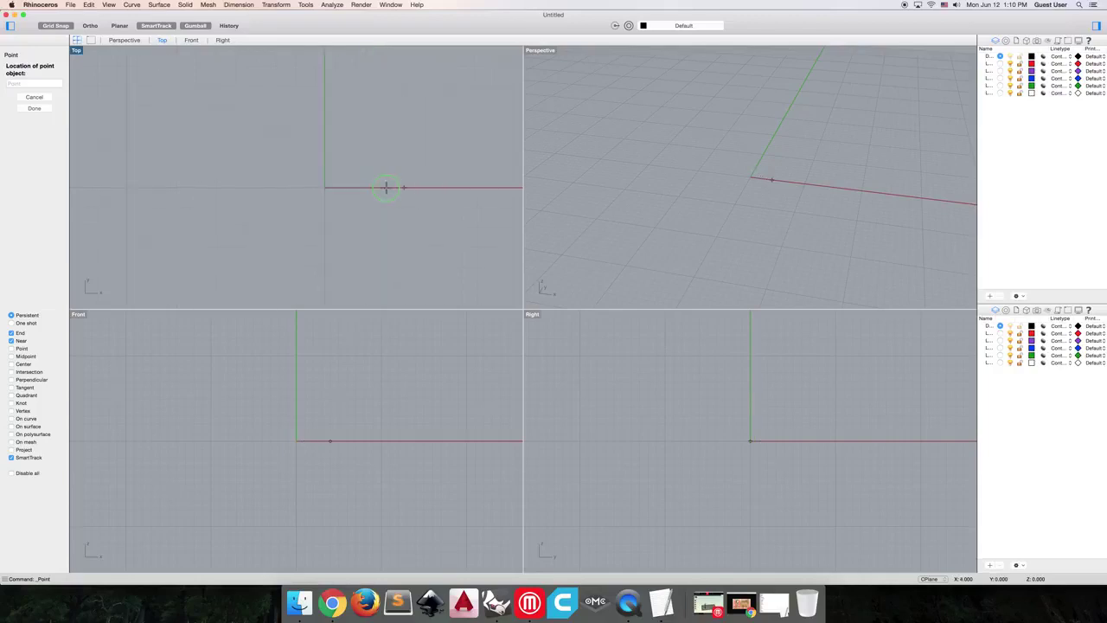
scroll(386, 187, right, 5)
scroll(316, 176, left, 3)
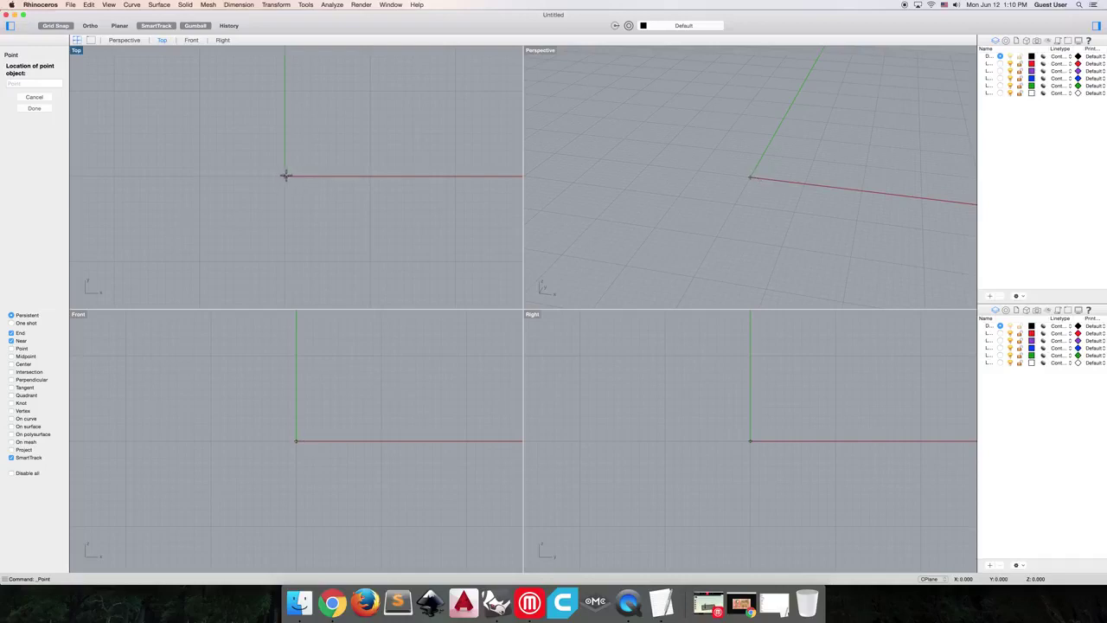
scroll(282, 177, up, 1)
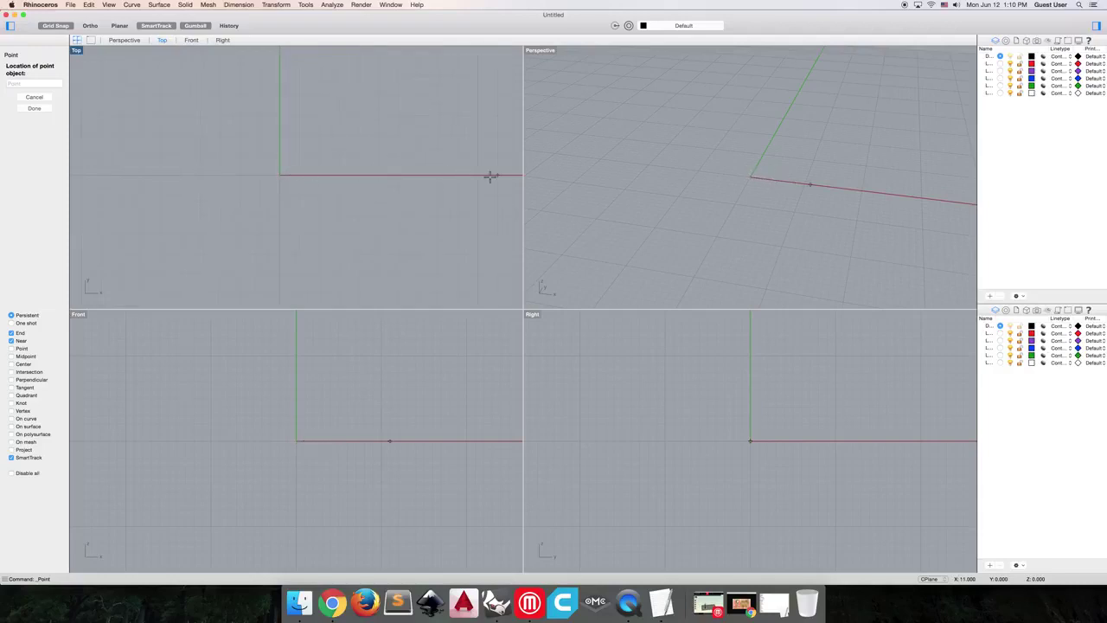
scroll(477, 174, down, 2)
scroll(476, 174, down, 3)
right_drag(476, 174, 353, 191)
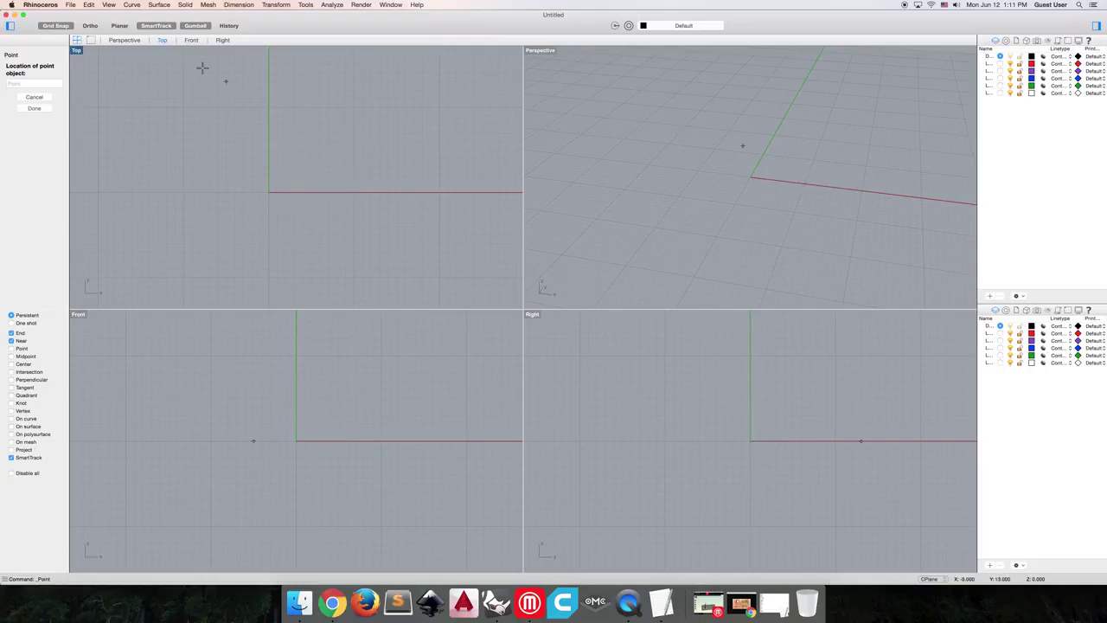
click(116, 90)
Run Grid and set the major line interval to 10 with spacing 1, then click Done.
text(Grid)
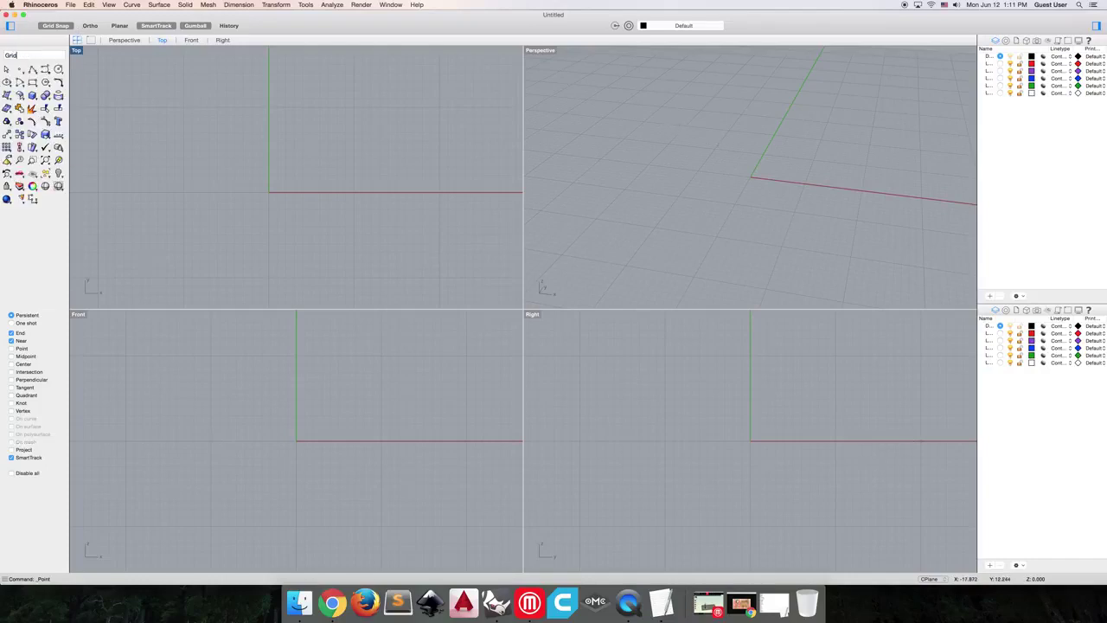
key(Return)
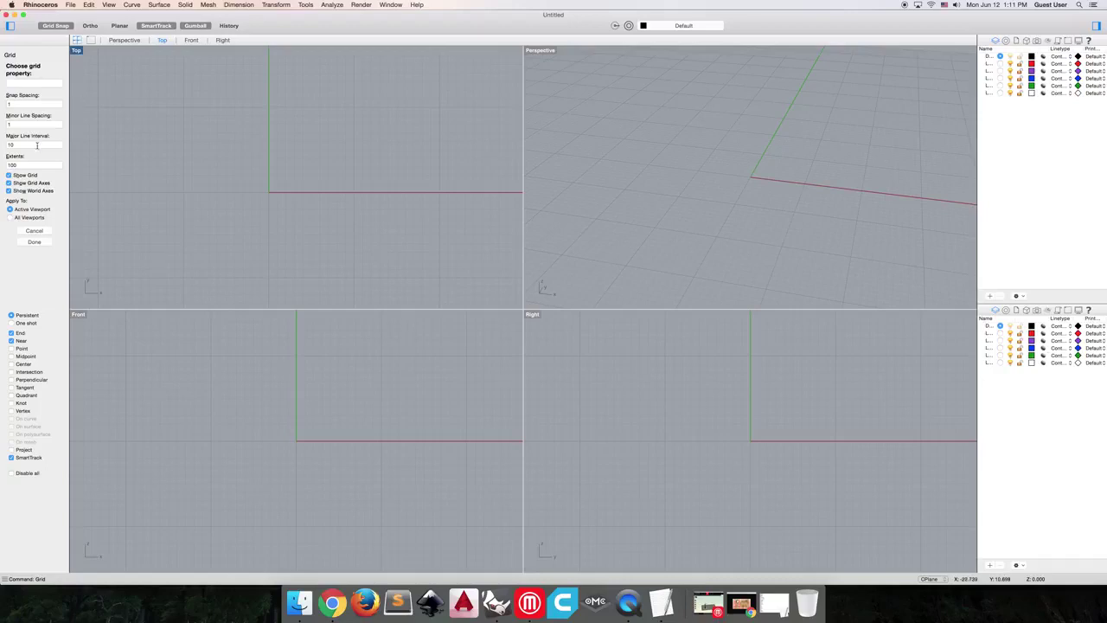
scroll(184, 177, down, 5)
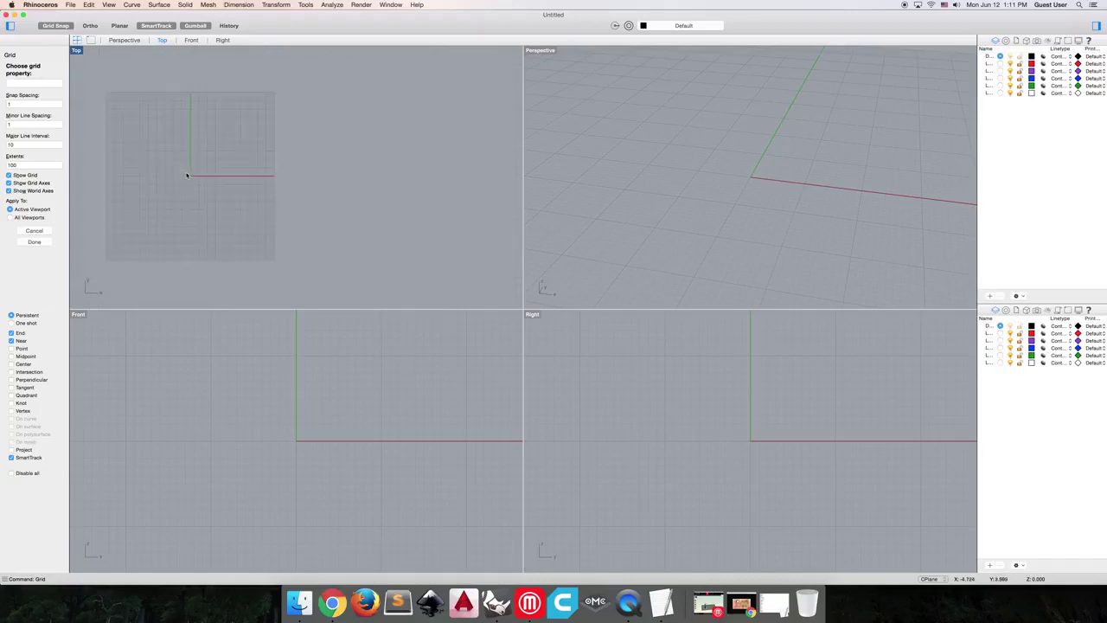
scroll(181, 176, up, 2)
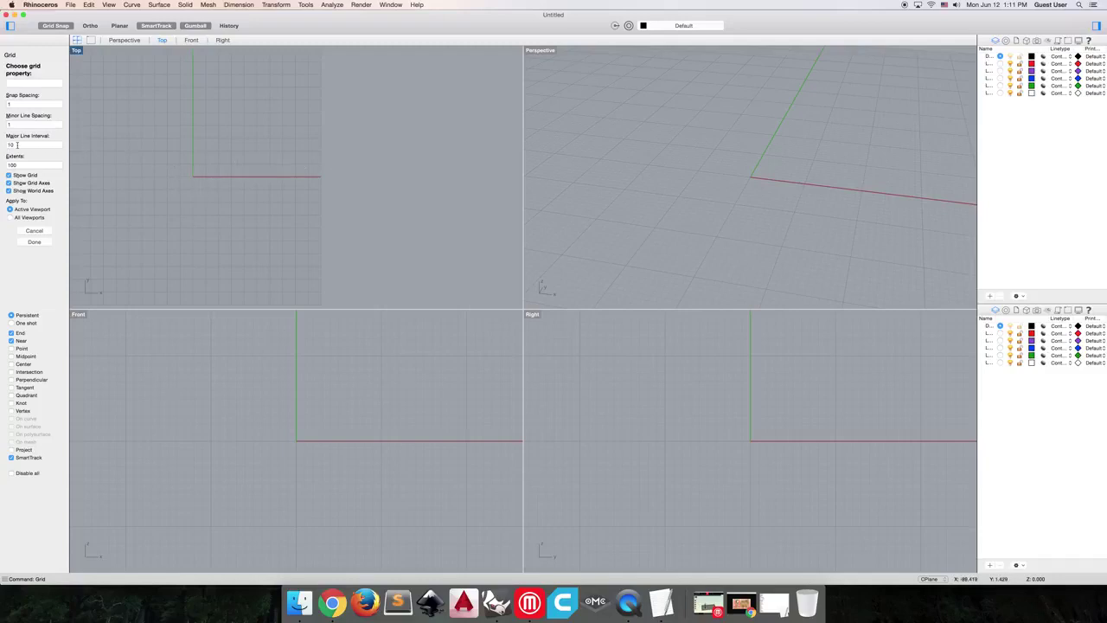
double_click(34, 145)
text(2)
key(Return)
double_click(18, 145)
text(10)
click(35, 242)
click(26, 230)
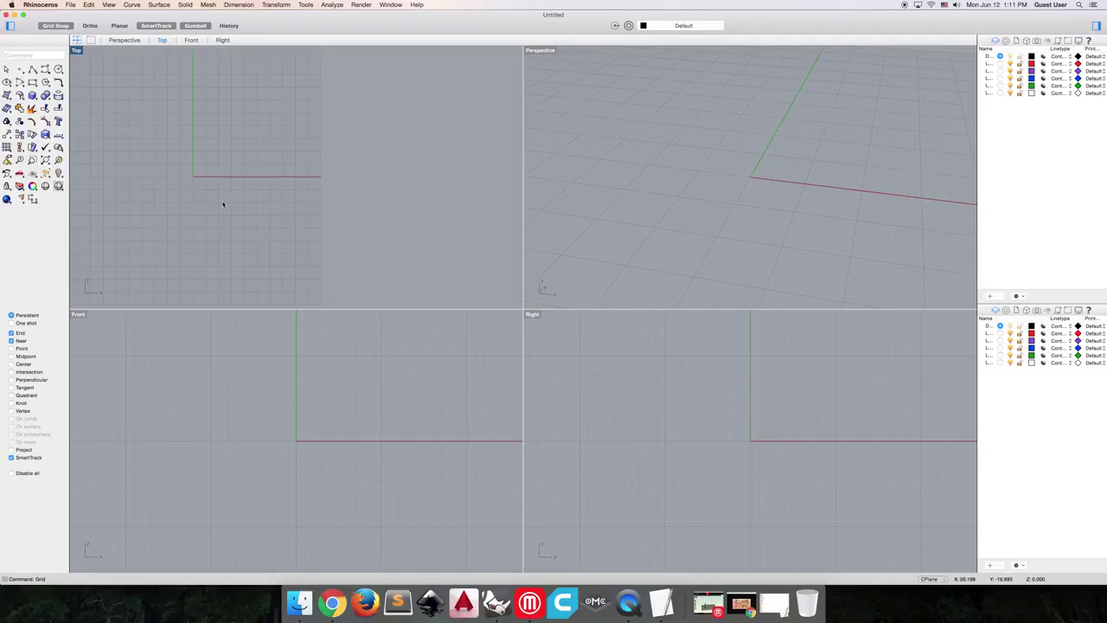
Draw a short line across the Y axis just above the origin in Top, then select it.
right_drag(160, 197, 213, 199)
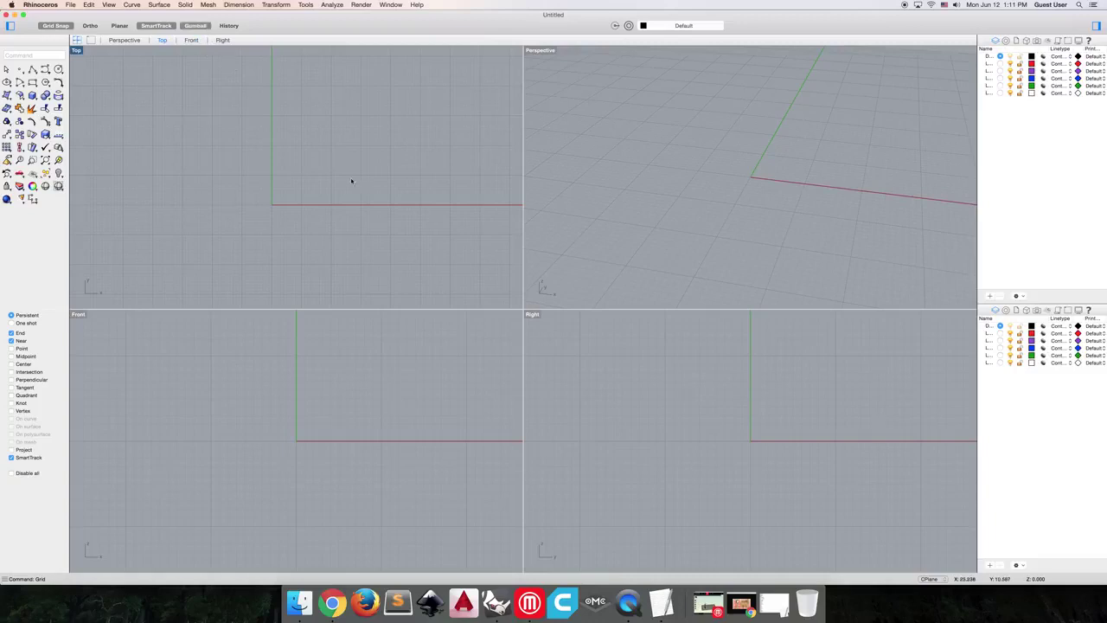
click(19, 84)
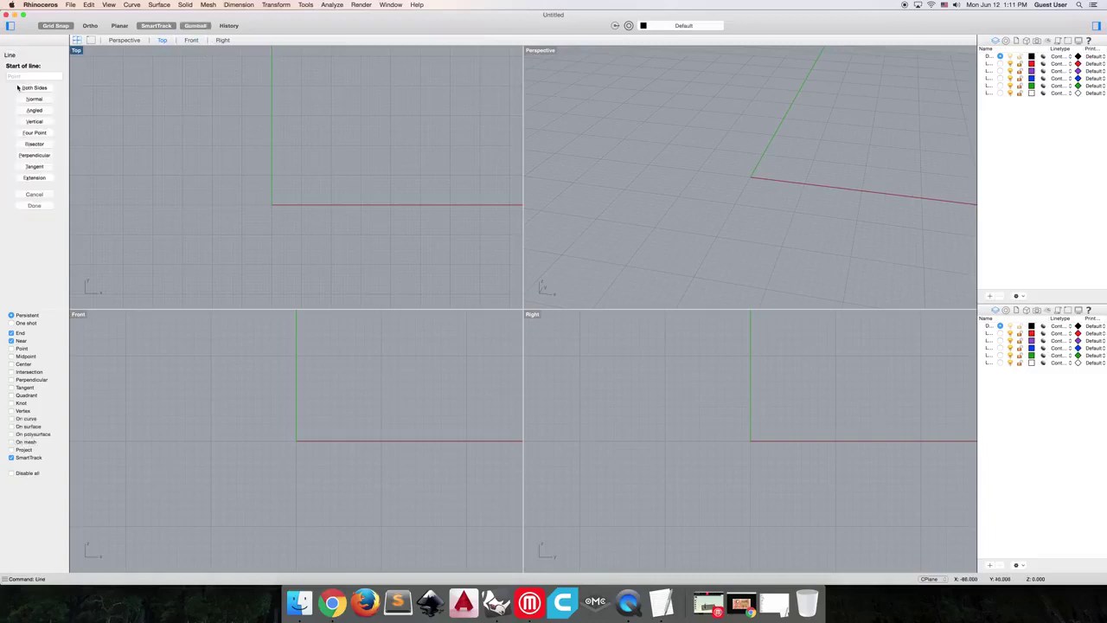
click(216, 194)
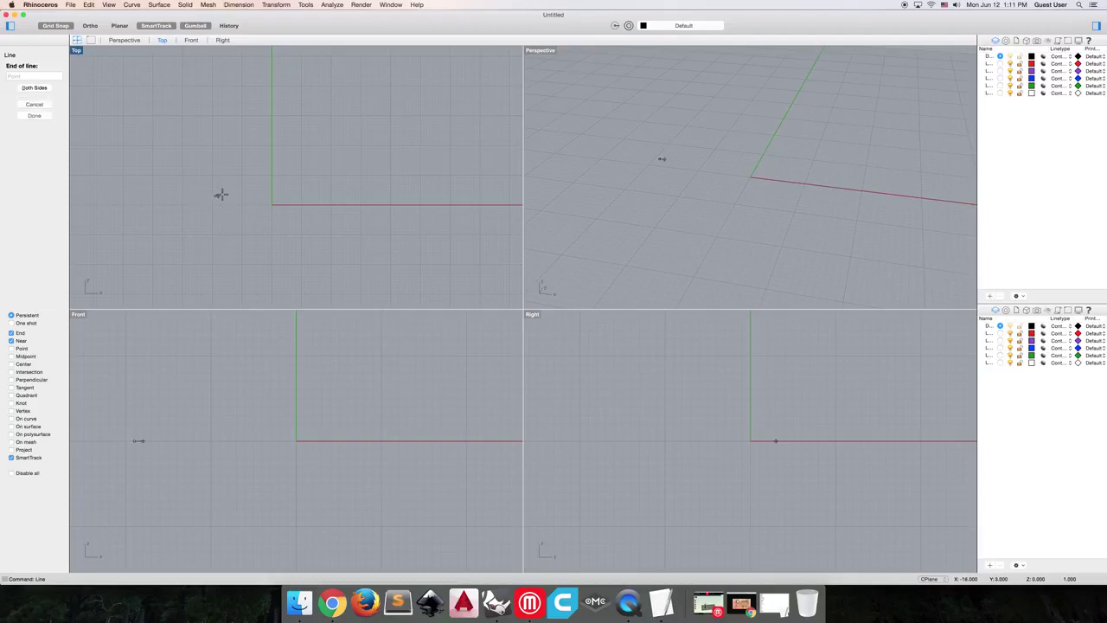
click(341, 177)
click(325, 180)
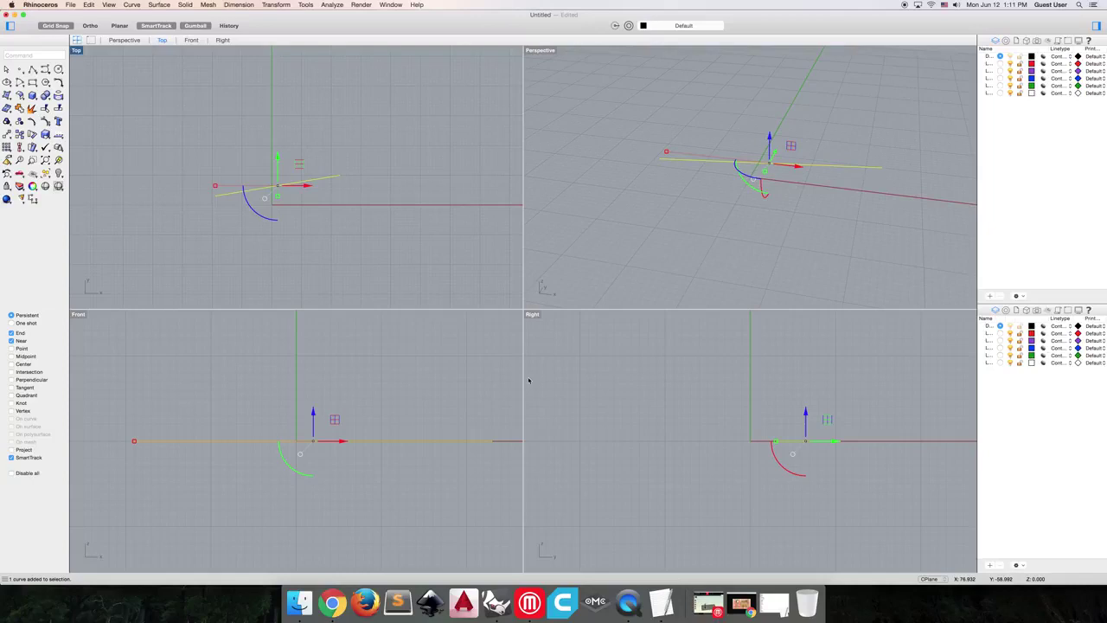
Re-enable the gumball and drag its arrows to move the line along Y and down along Z.
click(207, 26)
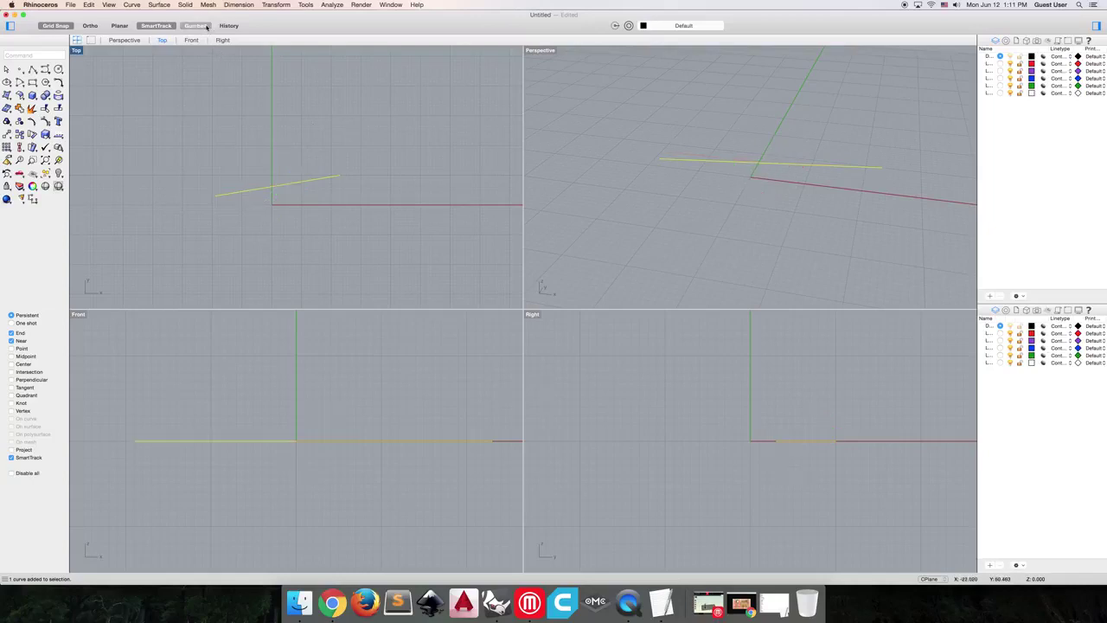
click(207, 26)
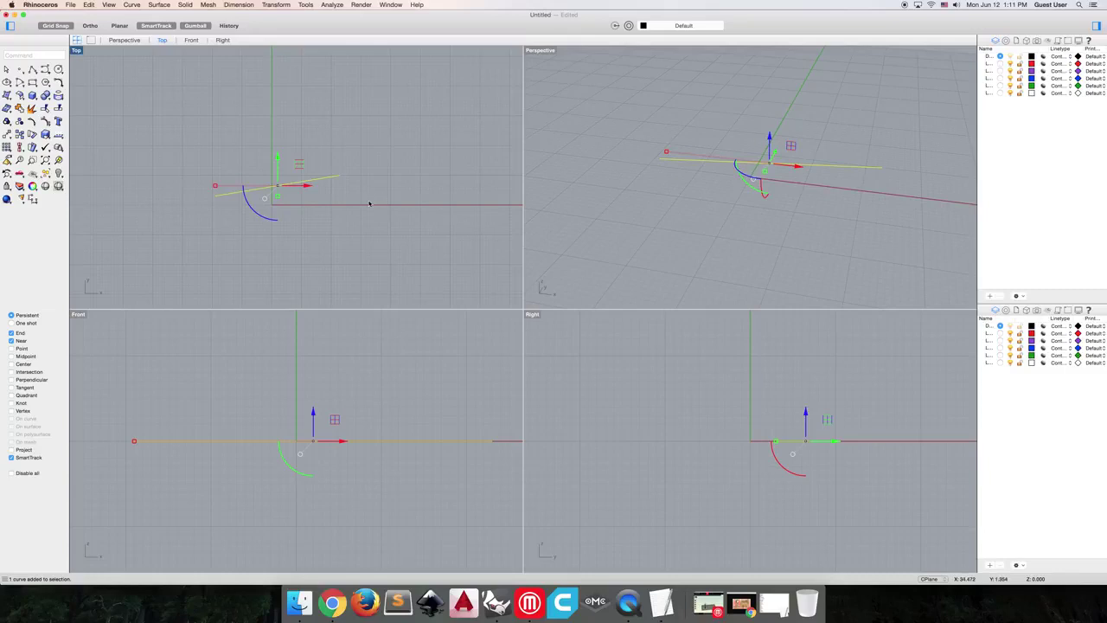
mouse_move(277, 158)
mouse_down()
mouse_move(280, 196)
mouse_move(268, 139)
mouse_move(302, 188)
mouse_move(358, 176)
mouse_move(269, 180)
mouse_move(299, 176)
mouse_move(271, 171)
mouse_up()
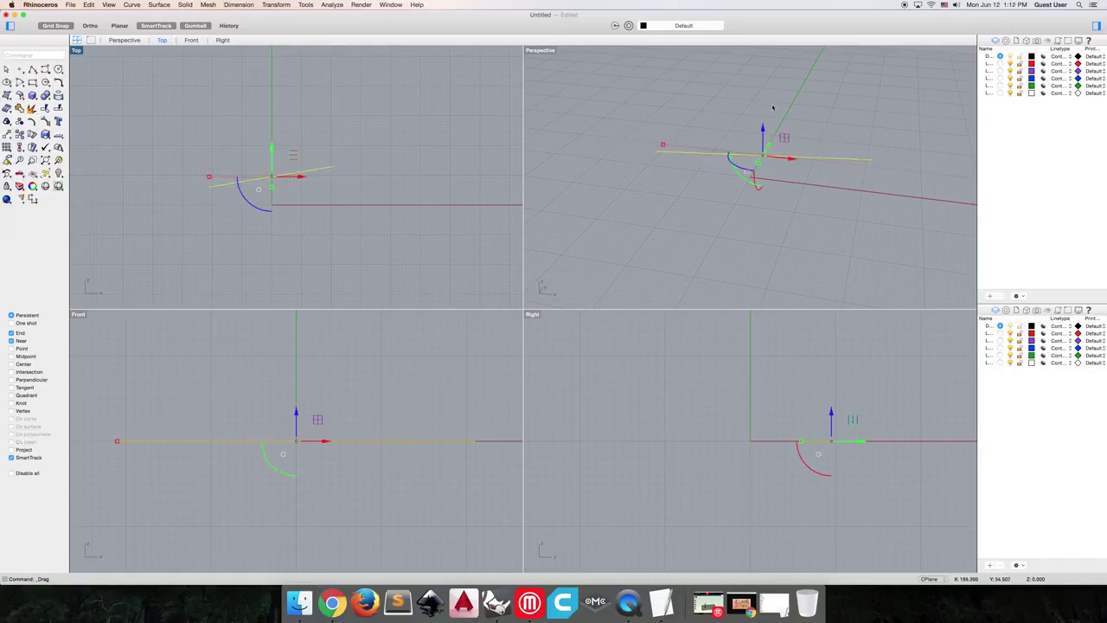
drag(763, 123, 761, 189)
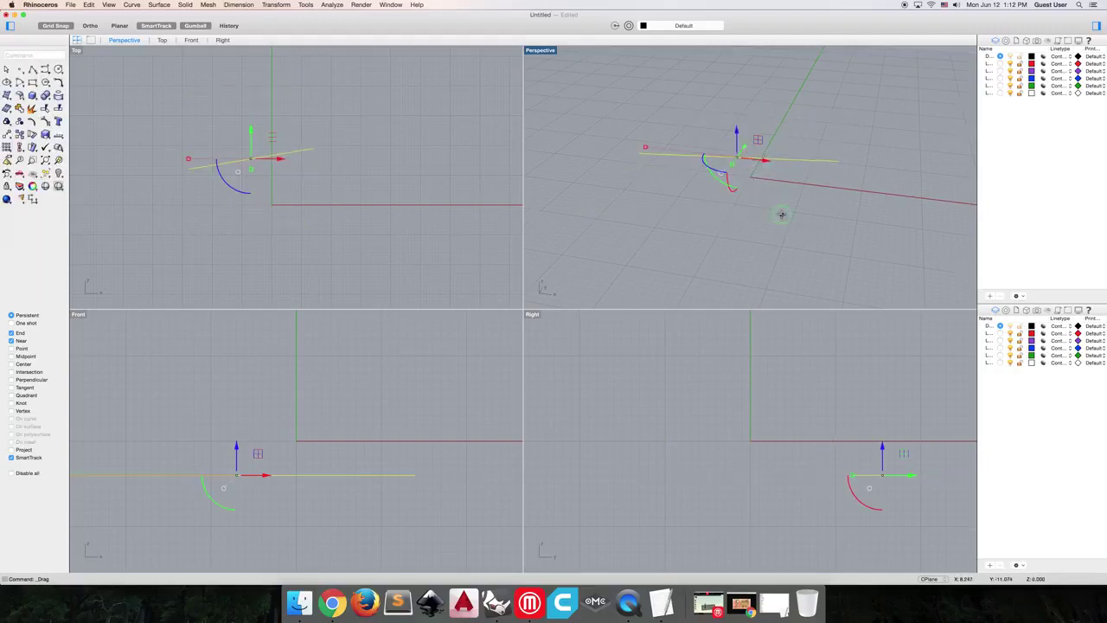
Rotate the line with the gumball arc so it runs nearly north–south and slants upward.
right_drag(781, 214, 794, 195)
drag(794, 196, 826, 199)
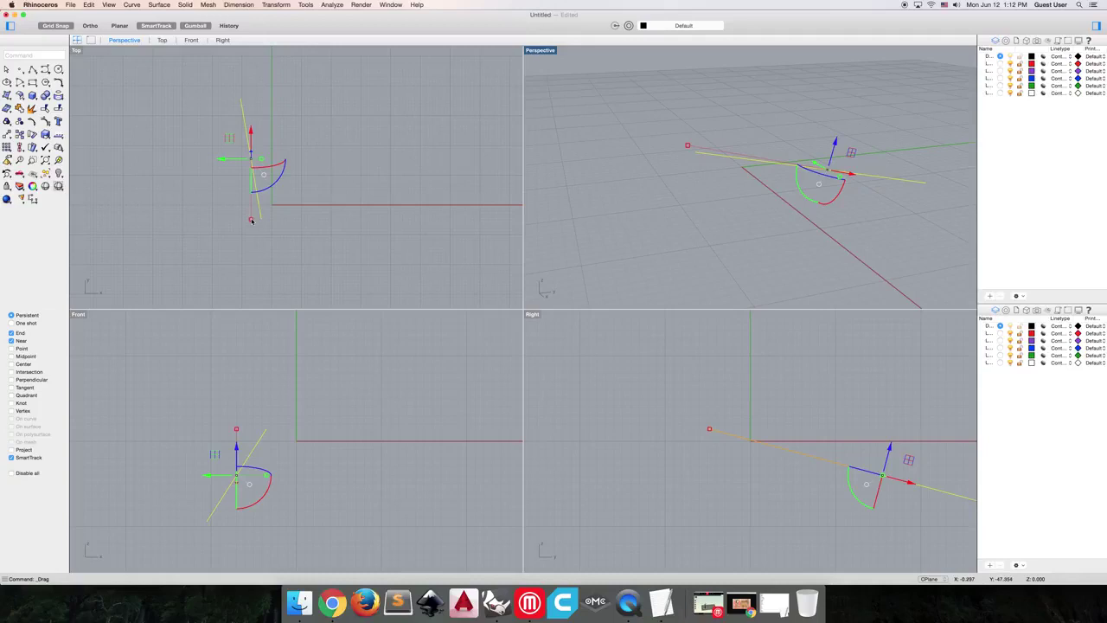
mouse_move(251, 221)
mouse_down()
mouse_move(249, 235)
mouse_move(259, 218)
mouse_move(262, 230)
mouse_up()
scroll(253, 165, up, 5)
scroll(251, 160, up, 2)
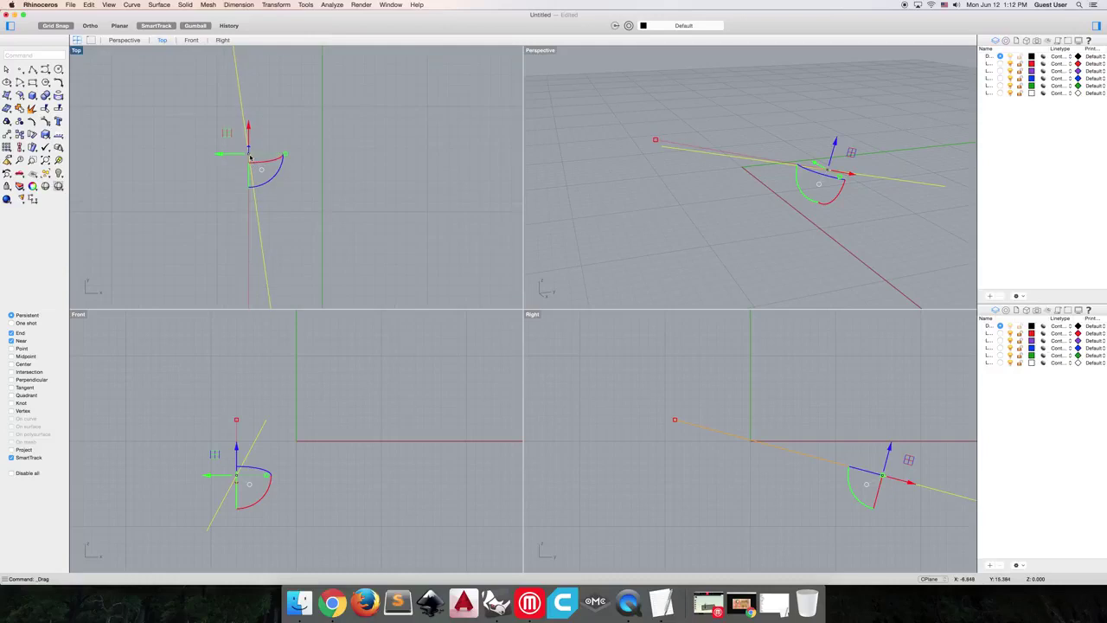
click(260, 172)
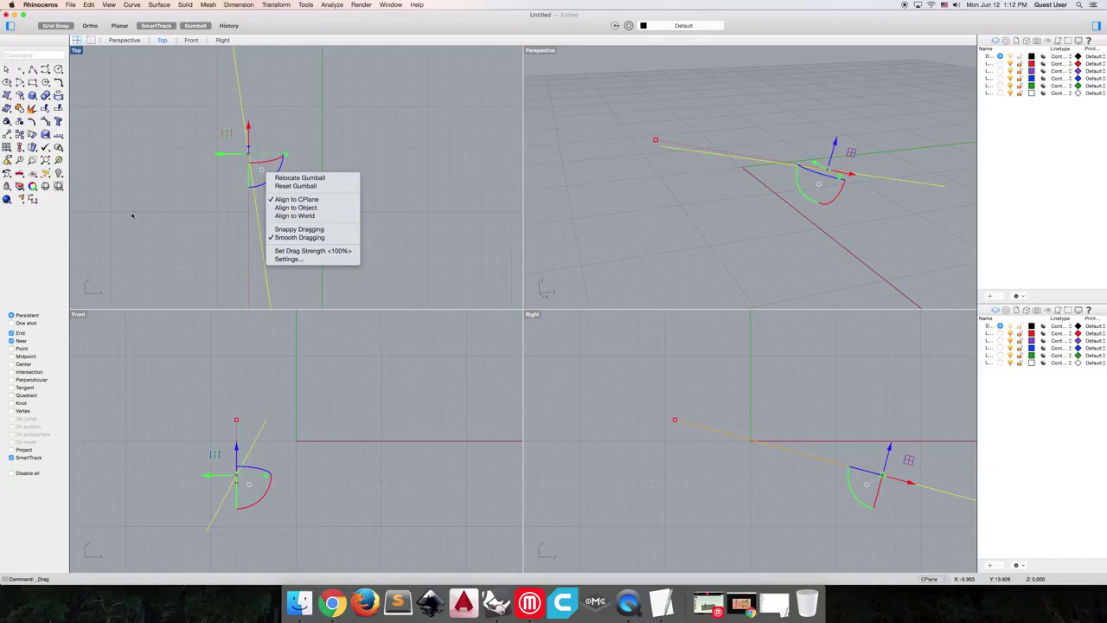
Drag the line right with the gumball in the Top view.
click(185, 205)
scroll(185, 205, down, 5)
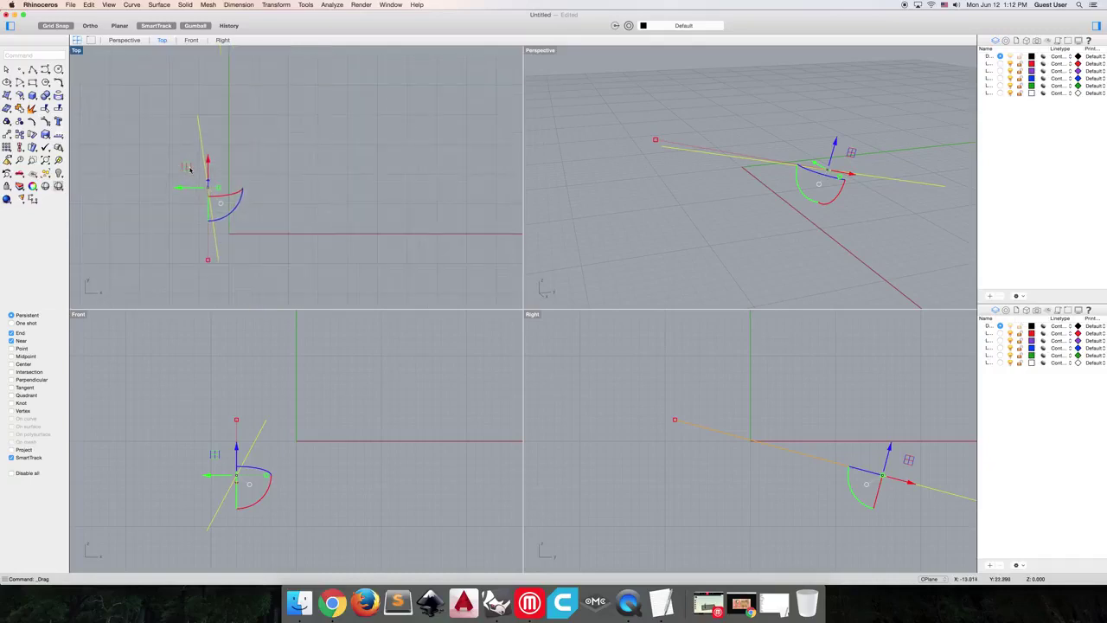
drag(180, 189, 254, 195)
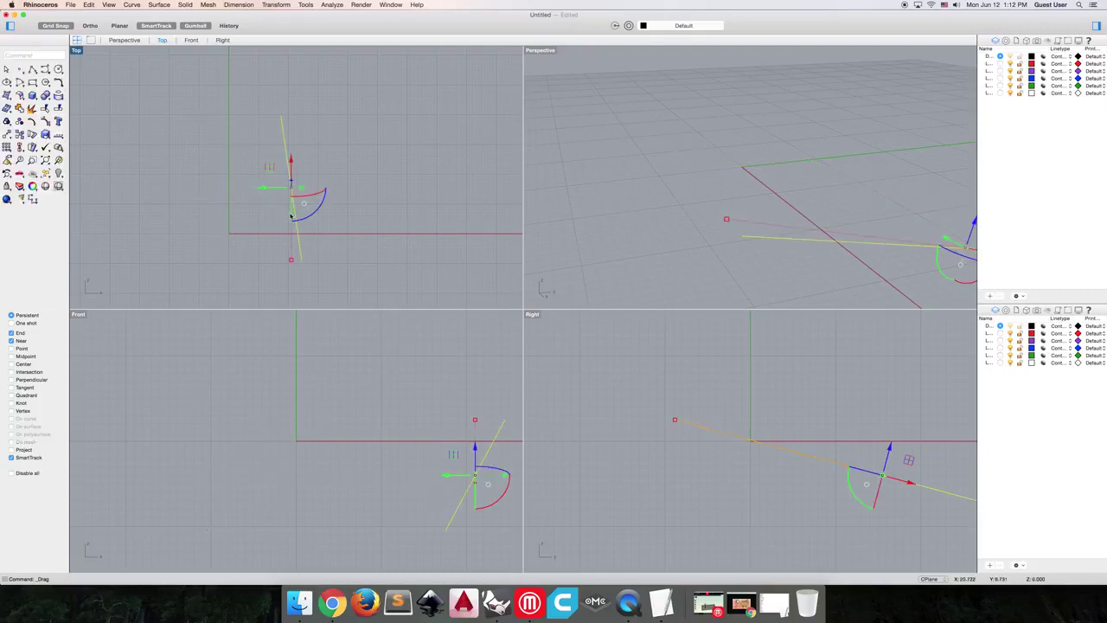
drag(295, 216, 268, 219)
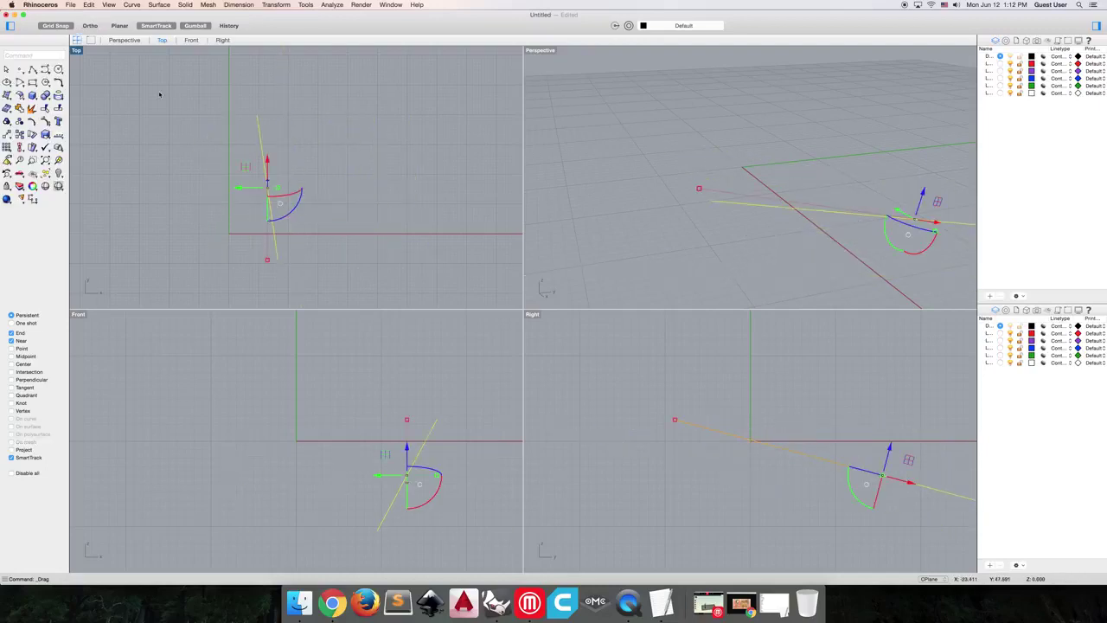
With Planar off and Ortho on, move the line further right past the origin, then restore both.
click(121, 26)
click(89, 25)
drag(258, 187, 299, 283)
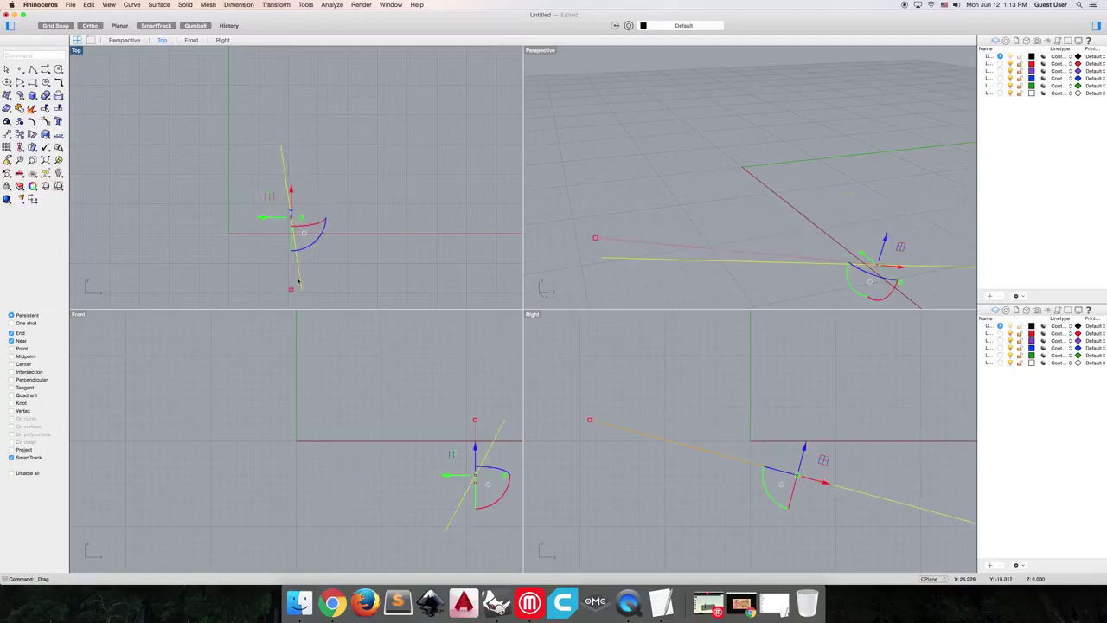
click(90, 25)
click(119, 25)
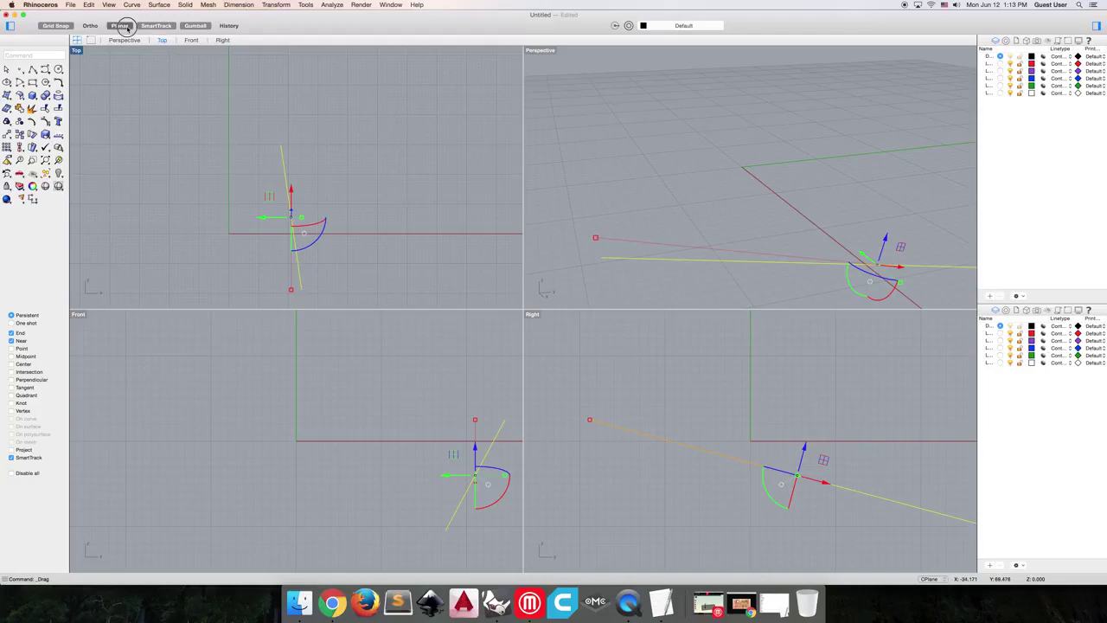